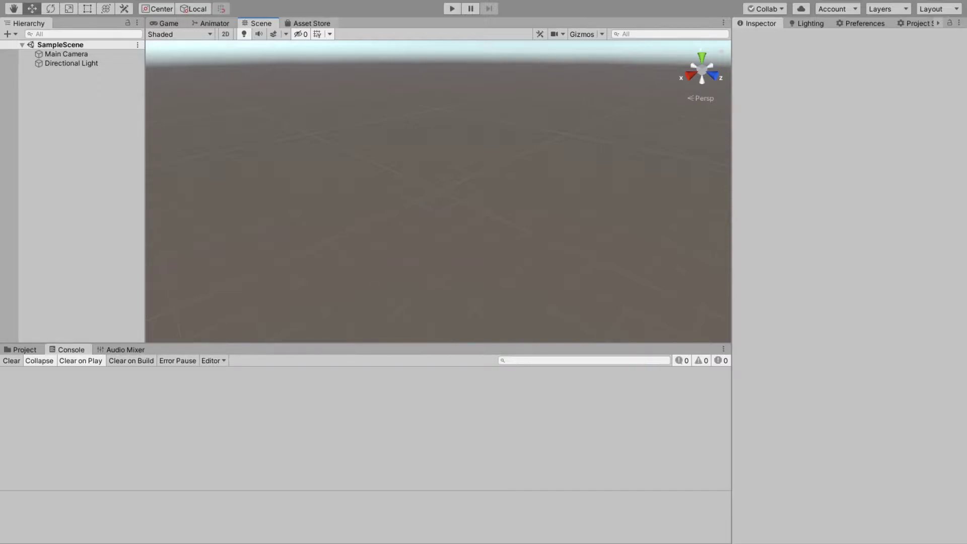
Import the SteamVR Plugin from the Asset Store and add a plane at the scene's origin
{"action": "key", "text": "ctrl+9"}
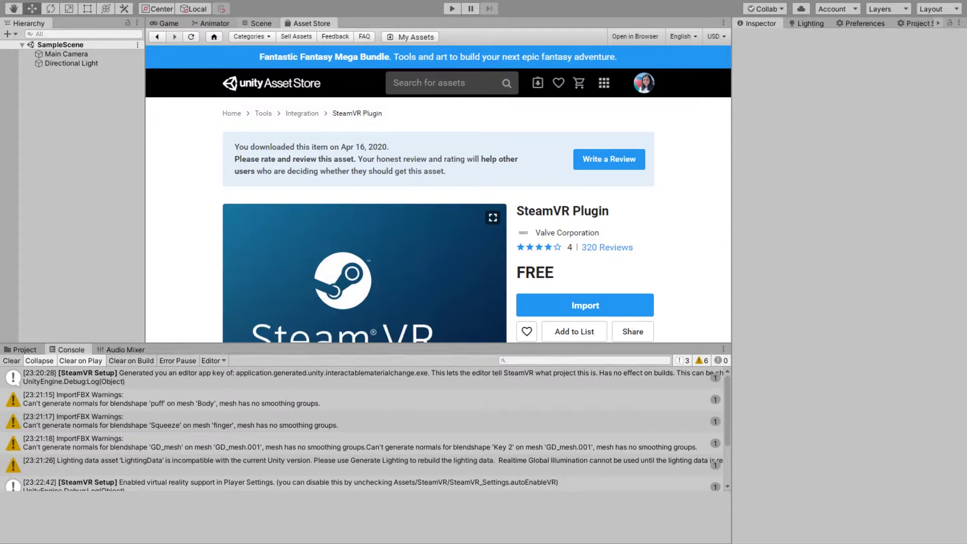
{"action": "key", "text": "ctrl+1"}
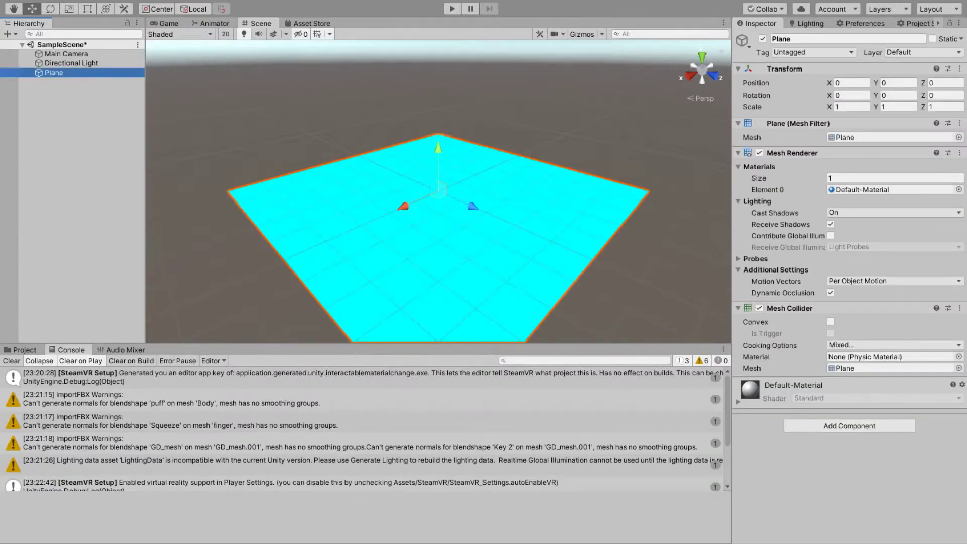
Create a new material in the Assets folder and name it "ground"
{"action": "left_click", "coordinate": [20, 349]}
{"action": "right_click", "coordinate": [302, 453]}
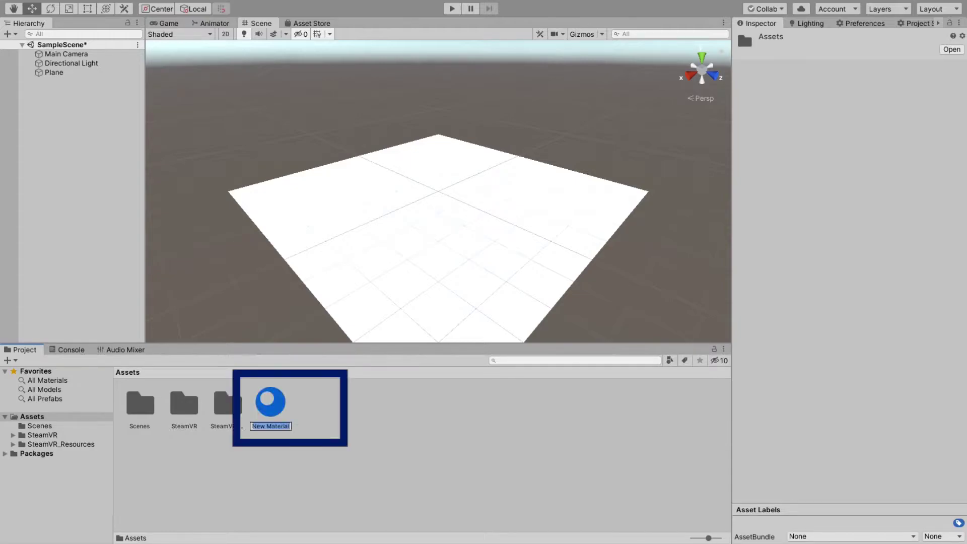
{"action": "type", "text": "ground"}
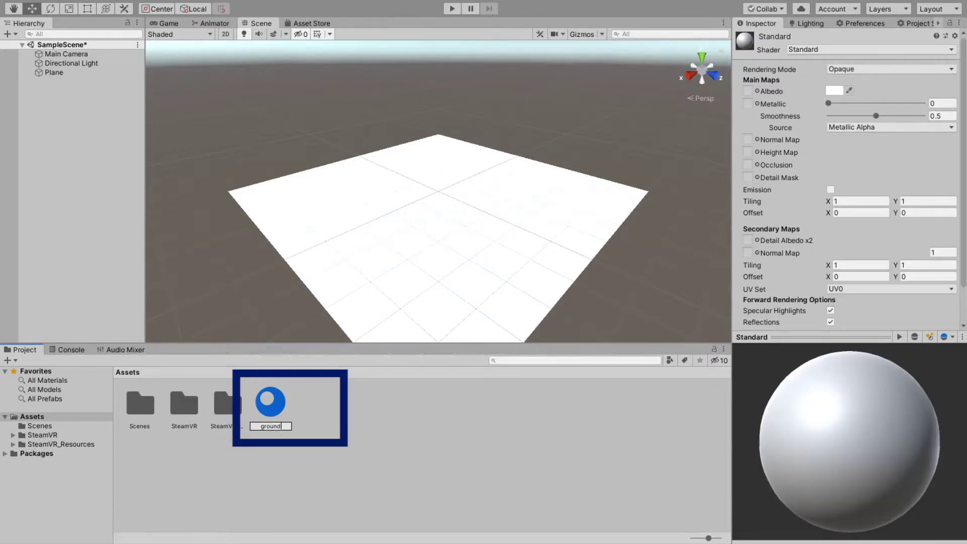
{"action": "key", "text": "Return"}
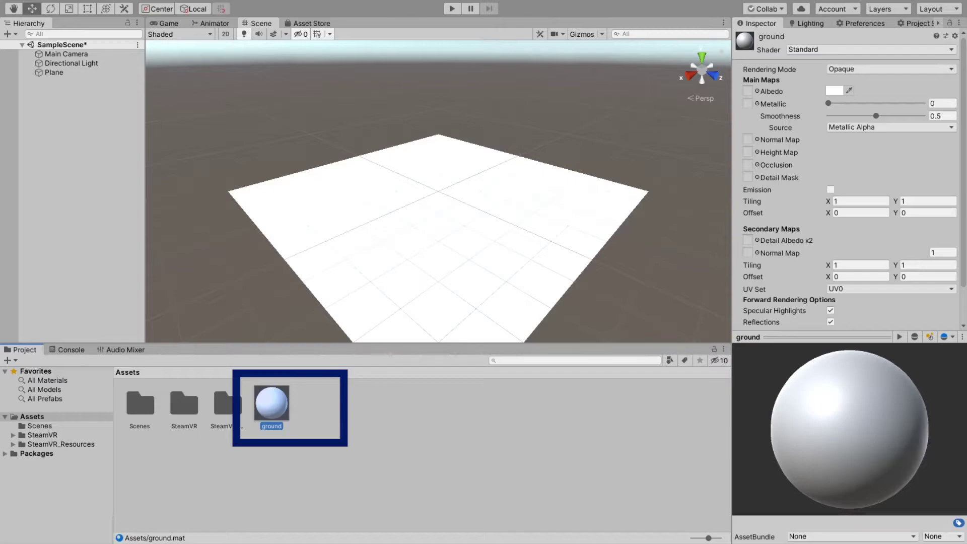
Duplicate the ground material as "interactable" and give the copy a red albedo colour
{"action": "key", "text": "ctrl+d"}
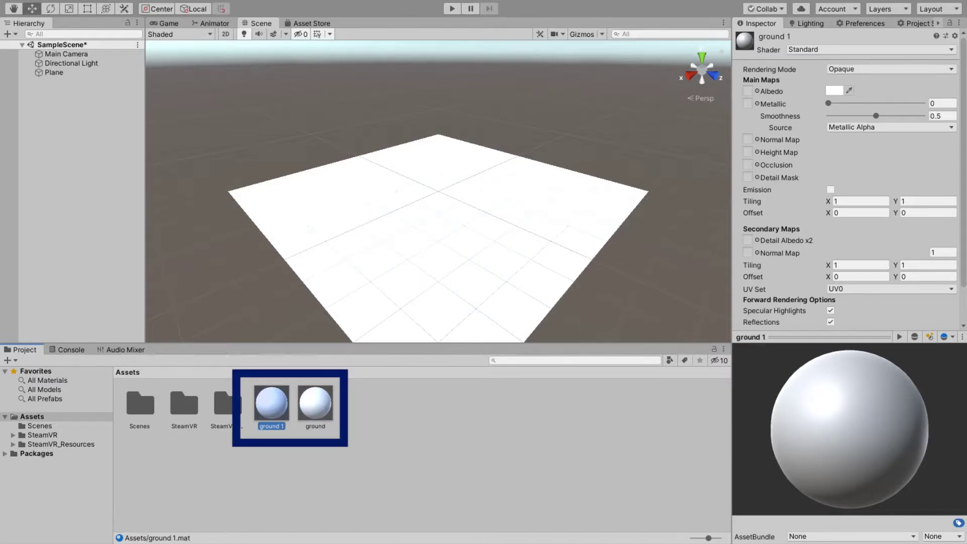
{"action": "key", "text": "F2"}
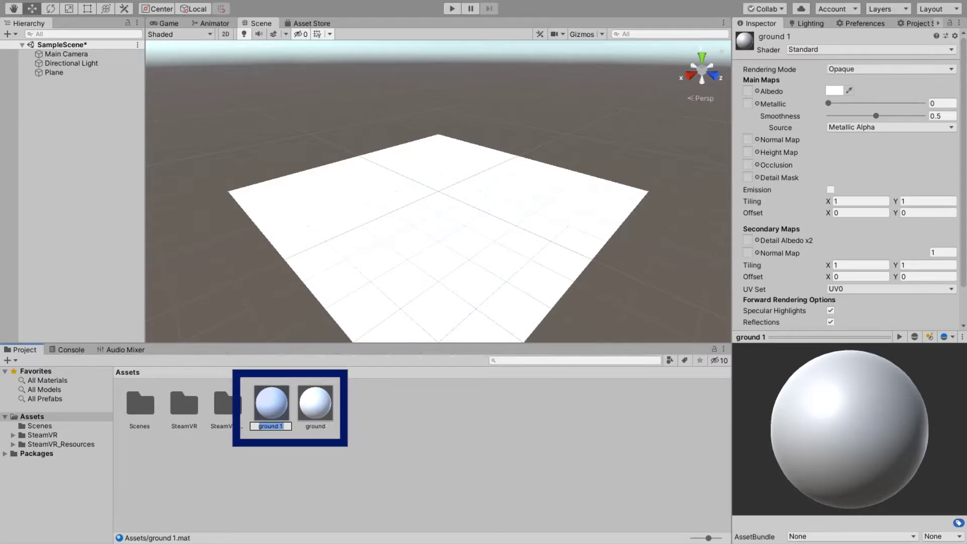
{"action": "type", "text": "interactable"}
{"action": "key", "text": "Return"}
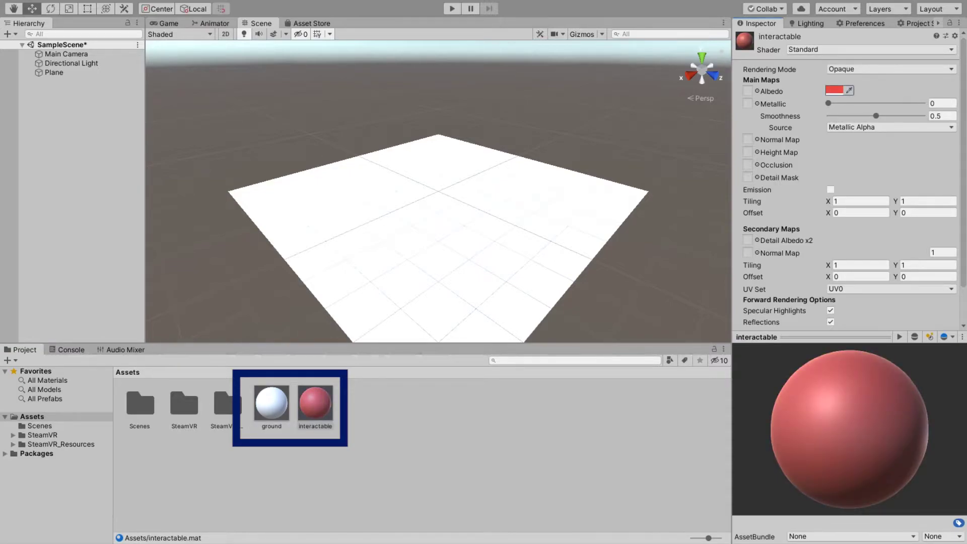
Give the ground material a brown albedo colour and apply it to the plane
{"action": "left_click", "coordinate": [272, 403]}
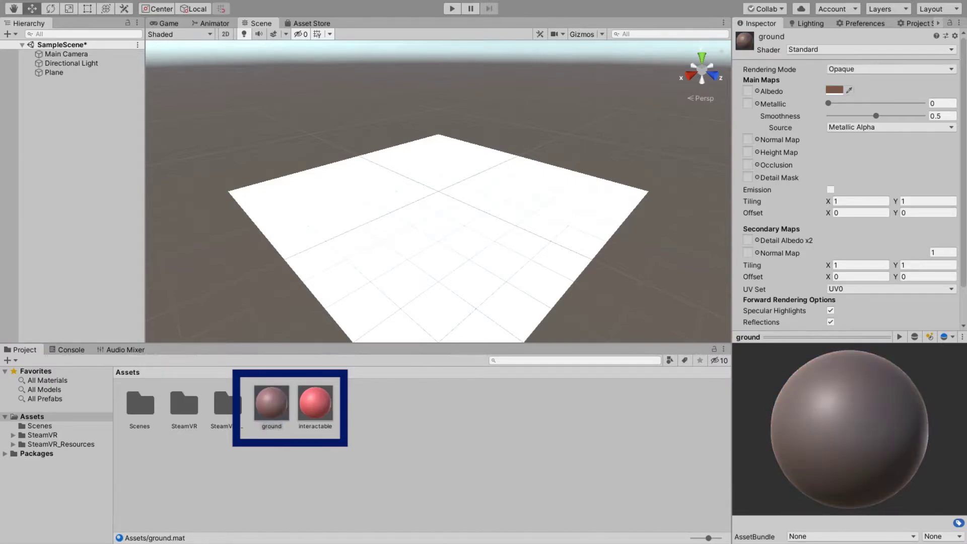
{"action": "left_click_drag", "start_coordinate": [272, 403], "coordinate": [438, 242]}
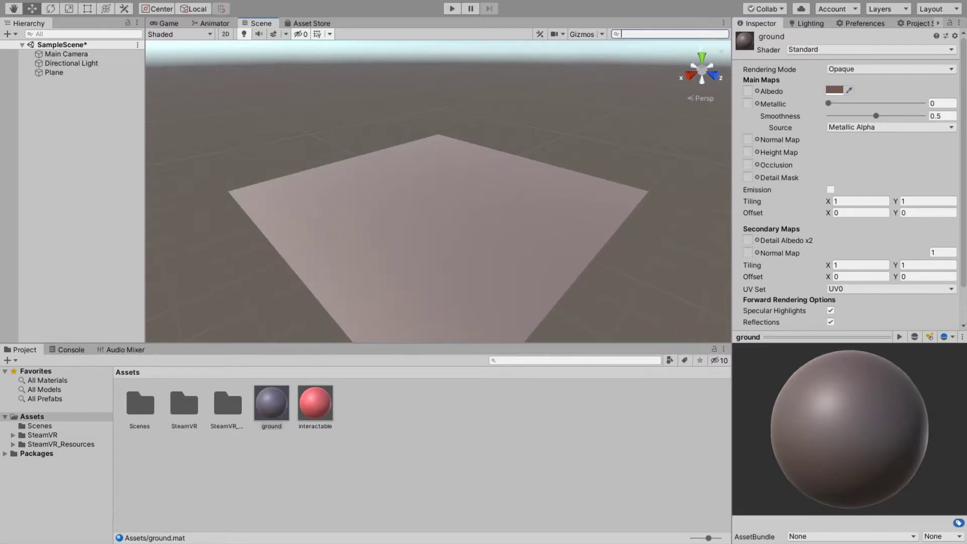
Find the SteamVR Player prefab in the assets and add it to the scene, along with a new cube
{"action": "left_click", "coordinate": [498, 360]}
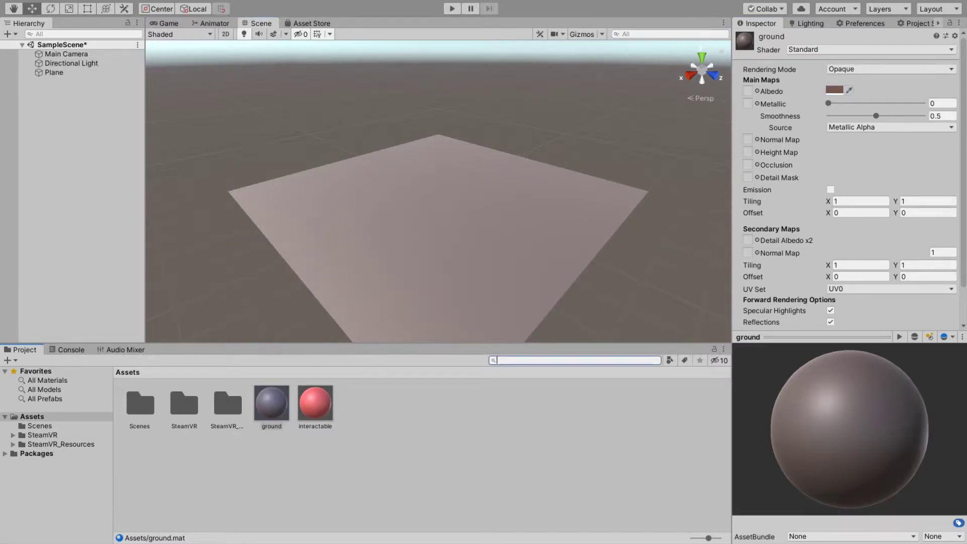
{"action": "type", "text": "player"}
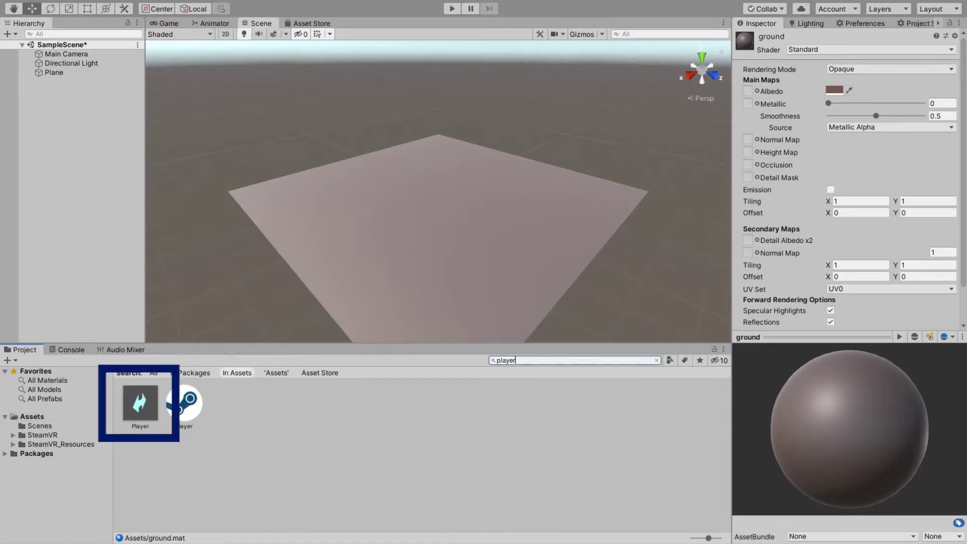
{"action": "left_click_drag", "start_coordinate": [140, 403], "coordinate": [55, 91]}
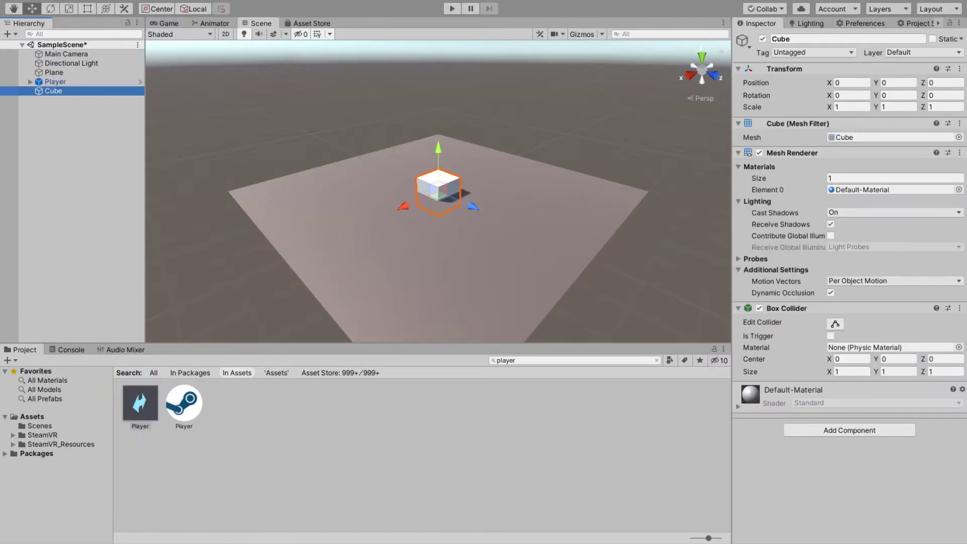
Move the cube away from the player to about Z 1.59 and raise it to about Y 0.34
{"action": "left_click_drag", "start_coordinate": [472, 206], "coordinate": [508, 222]}
{"action": "left_click", "coordinate": [55, 82]}
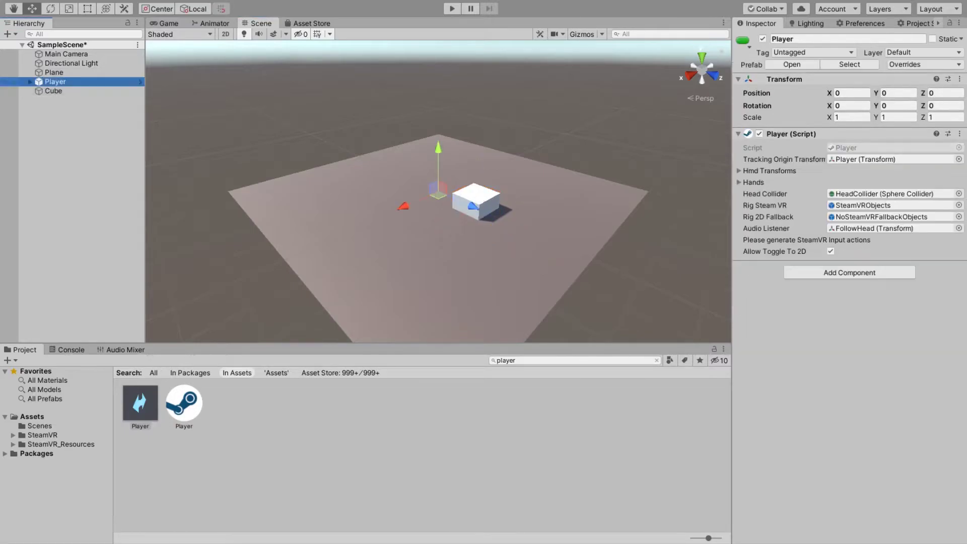
{"action": "left_click", "coordinate": [476, 197]}
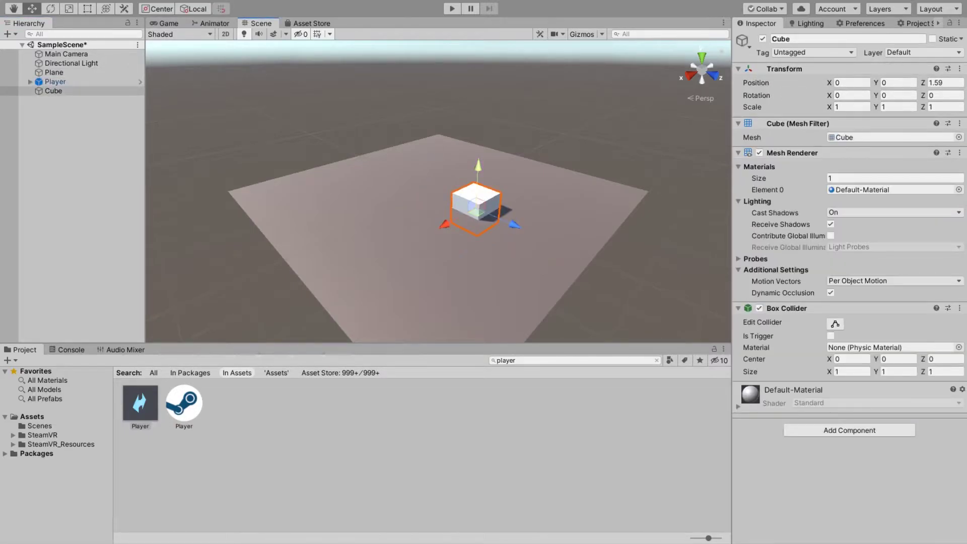
{"action": "left_click_drag", "start_coordinate": [478, 166], "coordinate": [479, 155]}
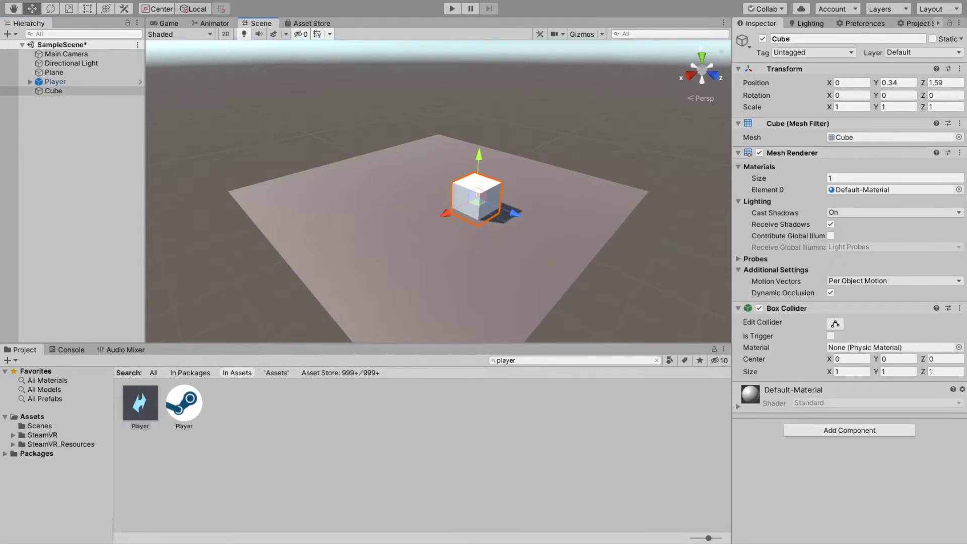
Run the scene and generate the missing SteamVR Input actions
{"action": "left_click", "coordinate": [452, 9]}
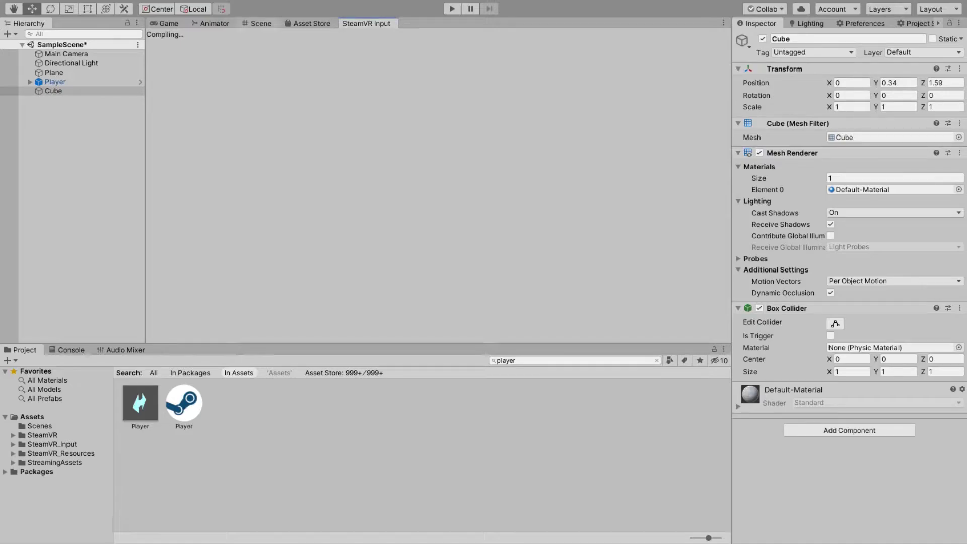
{"action": "key", "text": "ctrl+p"}
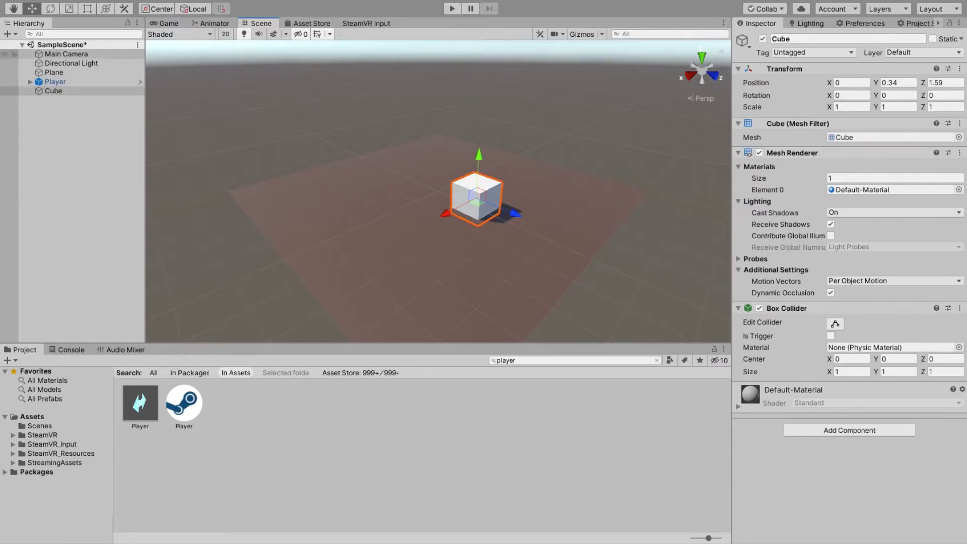
Delete the Main Camera from the scene and test the scene in play mode
{"action": "left_click", "coordinate": [65, 54]}
{"action": "key", "text": "Delete"}
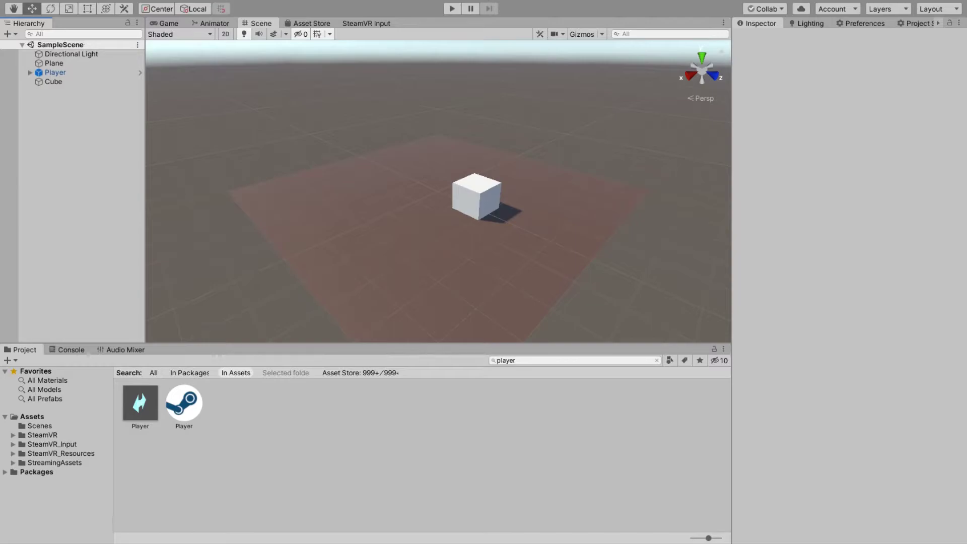
{"action": "key", "text": "ctrl+p"}
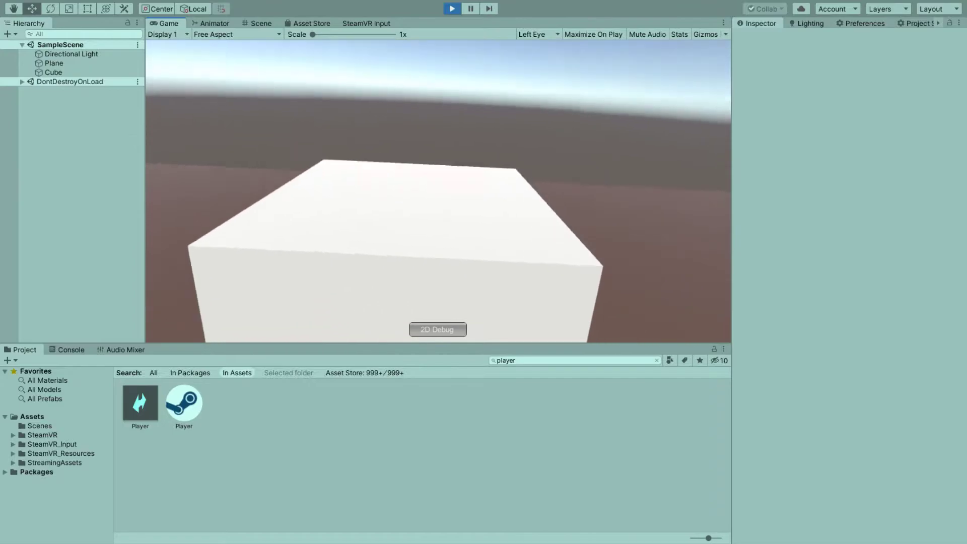
Move the cube closer to the player, to about Z 1.04, and end play mode
{"action": "left_click", "coordinate": [261, 23]}
{"action": "left_click", "coordinate": [477, 196]}
{"action": "left_click_drag", "start_coordinate": [515, 211], "coordinate": [500, 207]}
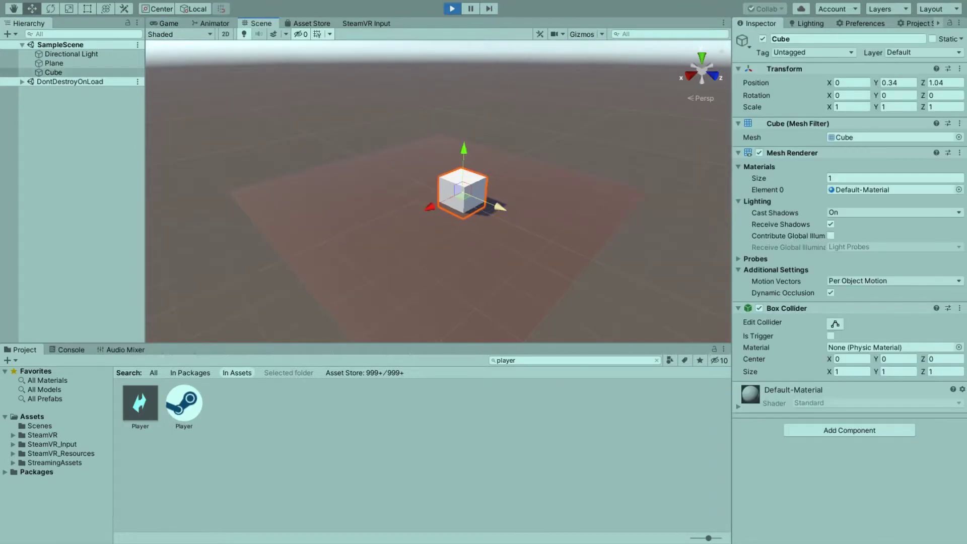
{"action": "key", "text": "ctrl+p"}
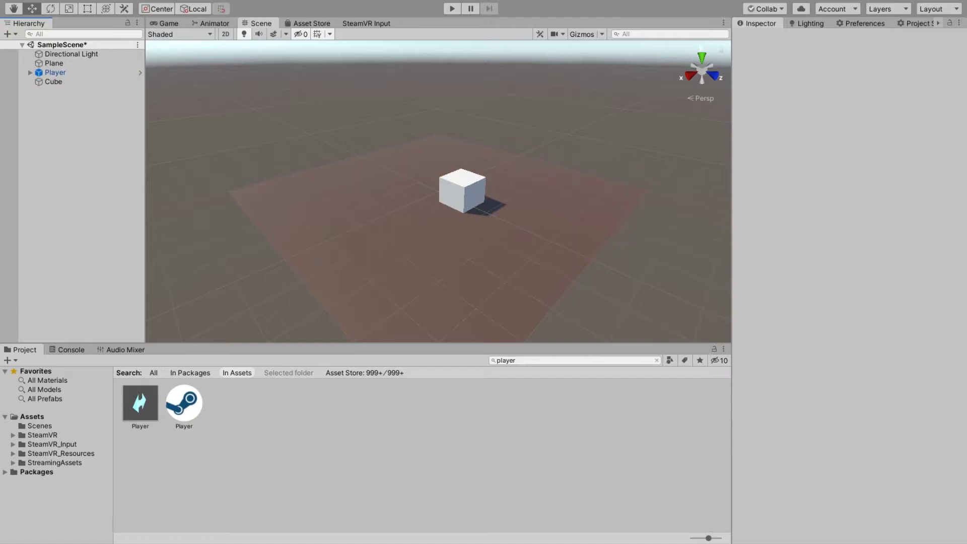
Add the ThrowableCube prefab to the scene and place it just above the large cube at about X -0.156, Y 1.05, Z 0.595
{"action": "left_click", "coordinate": [574, 360]}
{"action": "type", "text": "throwable"}
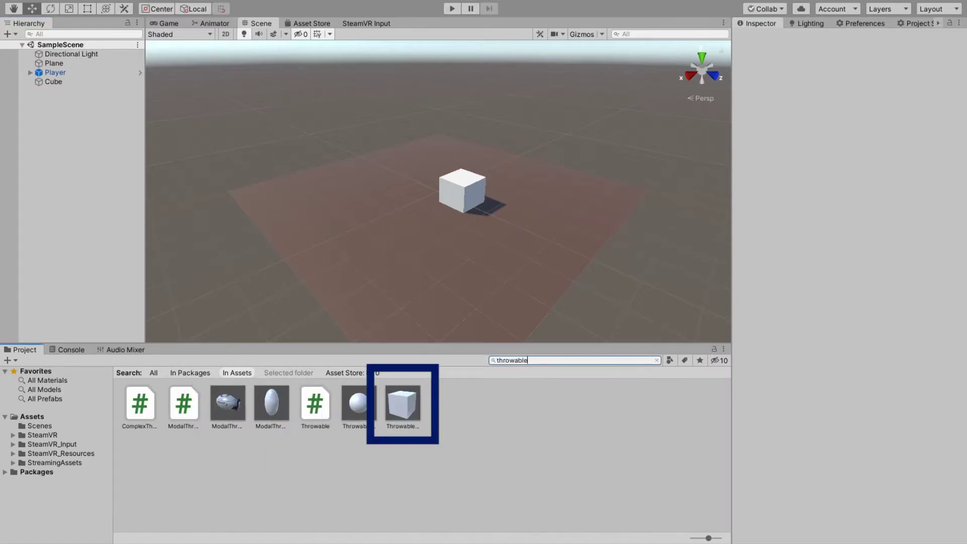
{"action": "left_click_drag", "start_coordinate": [403, 404], "coordinate": [61, 101]}
{"action": "left_click_drag", "start_coordinate": [481, 178], "coordinate": [831, 194]}
{"action": "scroll", "coordinate": [503, 184], "scroll_direction": "up", "scroll_amount": 10}
{"action": "left_click_drag", "start_coordinate": [500, 133], "coordinate": [479, 146]}
Duplicate ThrowableCube twice and space the copies in a row along X above the large cube, the farthest at about X 0.301
{"action": "left_click", "coordinate": [70, 91]}
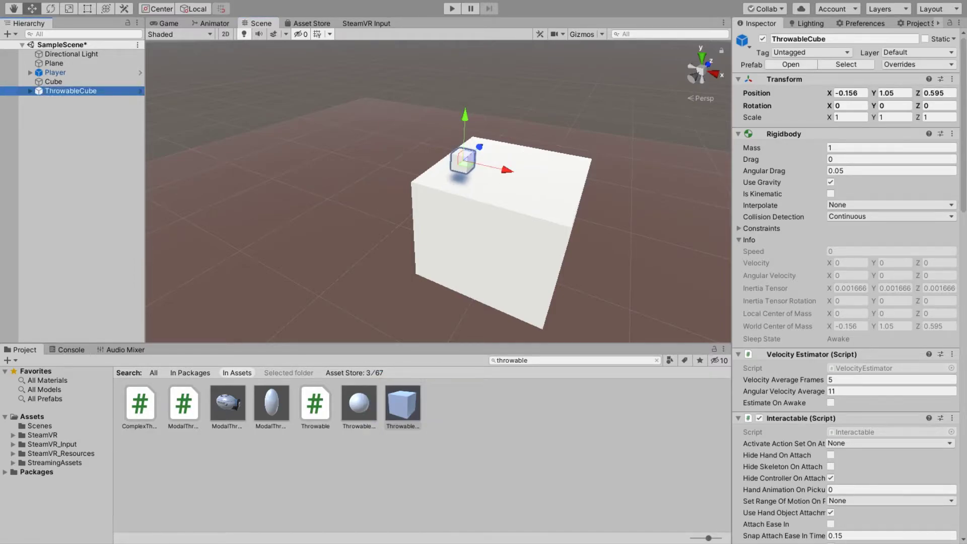
{"action": "key", "text": "ctrl+d"}
{"action": "key", "text": "ctrl+d"}
{"action": "left_click_drag", "start_coordinate": [506, 170], "coordinate": [583, 182]}
{"action": "left_click", "coordinate": [76, 73]}
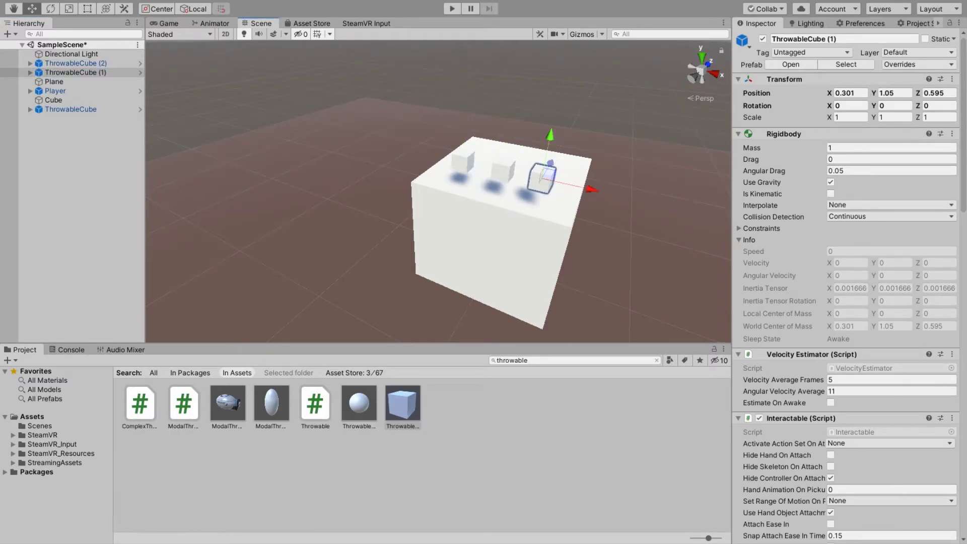
Clear the asset search and apply the interactable material to all three throwable cubes
{"action": "left_click", "coordinate": [656, 360]}
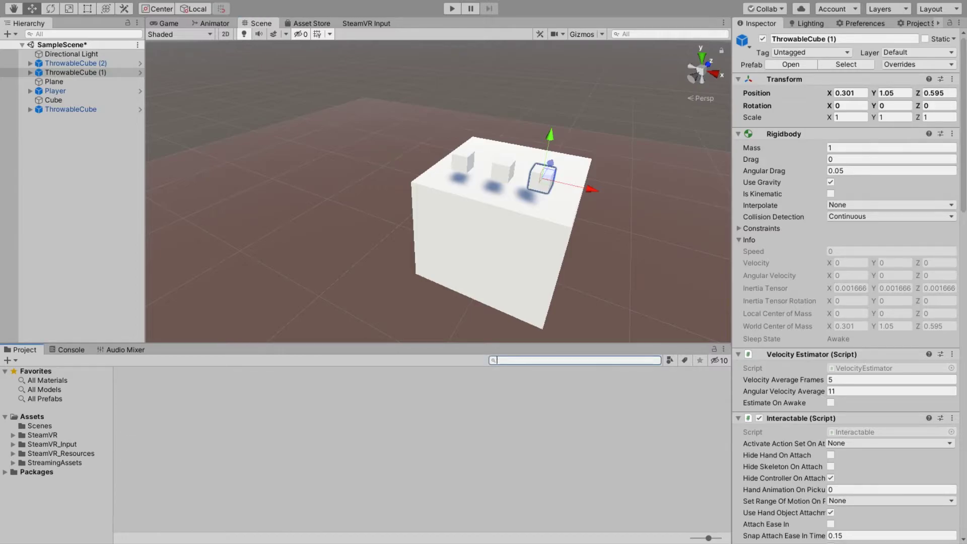
{"action": "key", "text": "Escape"}
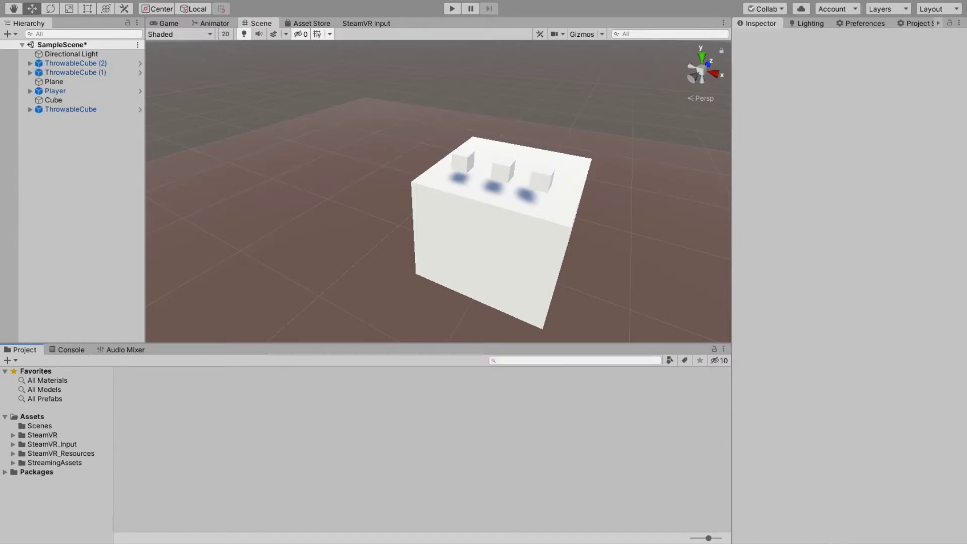
{"action": "left_click", "coordinate": [32, 416]}
{"action": "left_click_drag", "start_coordinate": [403, 404], "coordinate": [462, 162]}
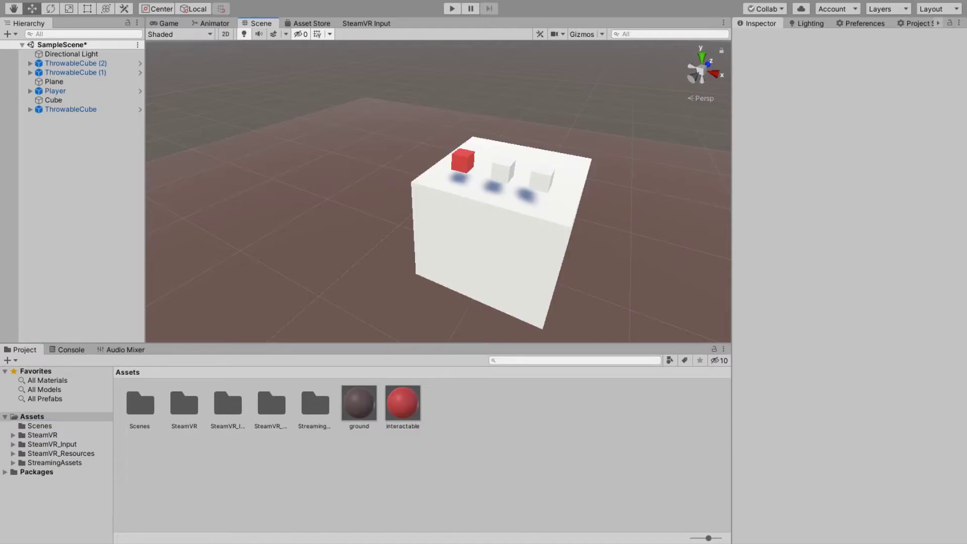
{"action": "left_click_drag", "start_coordinate": [403, 403], "coordinate": [503, 170]}
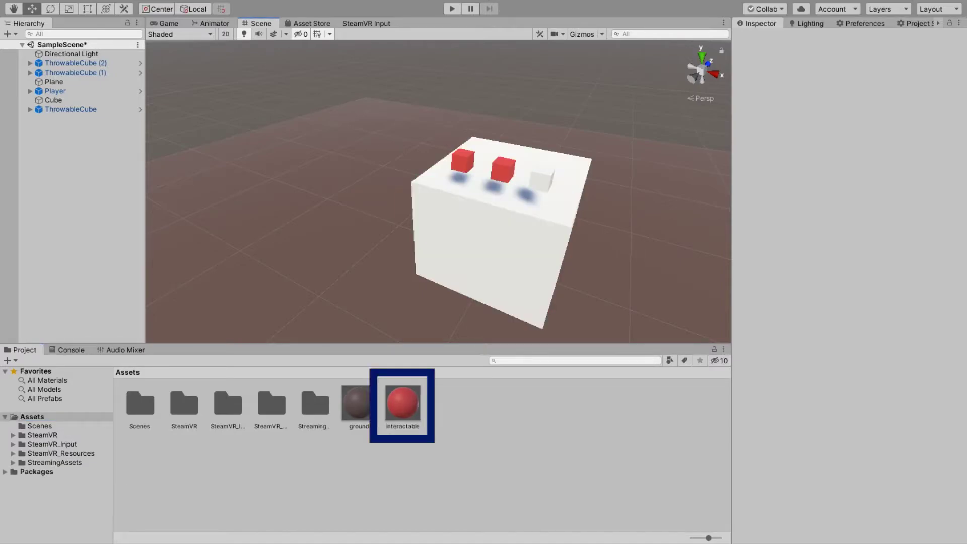
{"action": "left_click_drag", "start_coordinate": [403, 403], "coordinate": [542, 179]}
Duplicate the interactable material, give the copy an orange-brown albedo colour and apply it to the large cube
{"action": "left_click", "coordinate": [402, 403]}
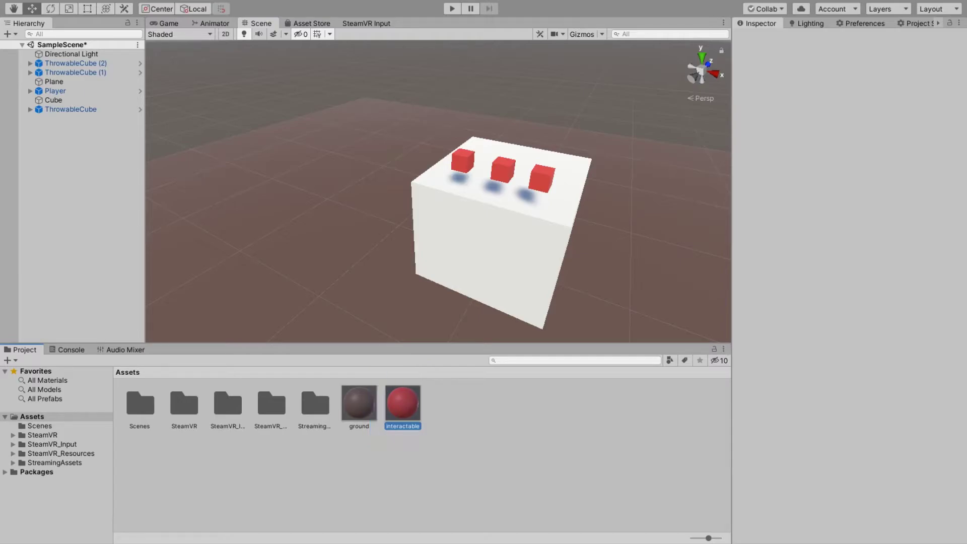
{"action": "left_click", "coordinate": [403, 403]}
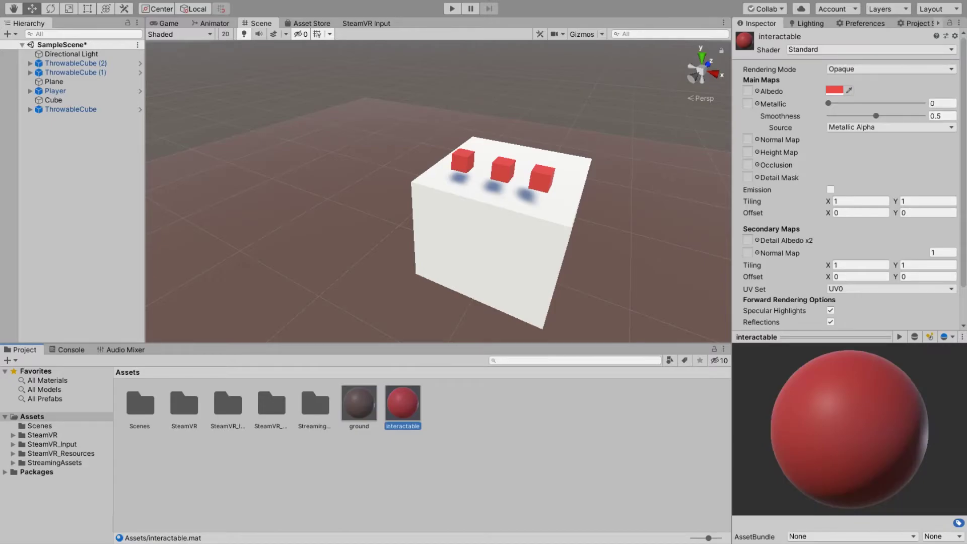
{"action": "key", "text": "ctrl+d"}
{"action": "left_click", "coordinate": [834, 90]}
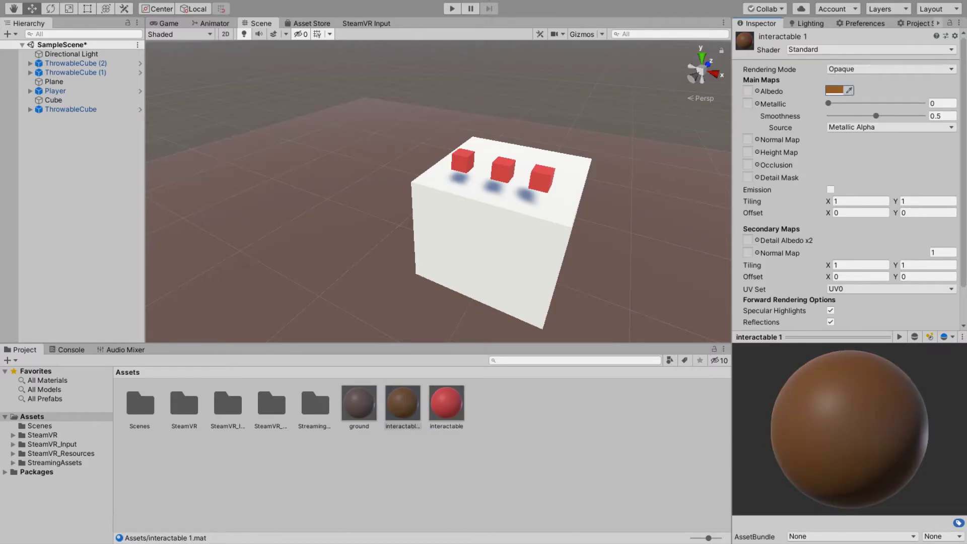
{"action": "left_click_drag", "start_coordinate": [402, 403], "coordinate": [481, 237]}
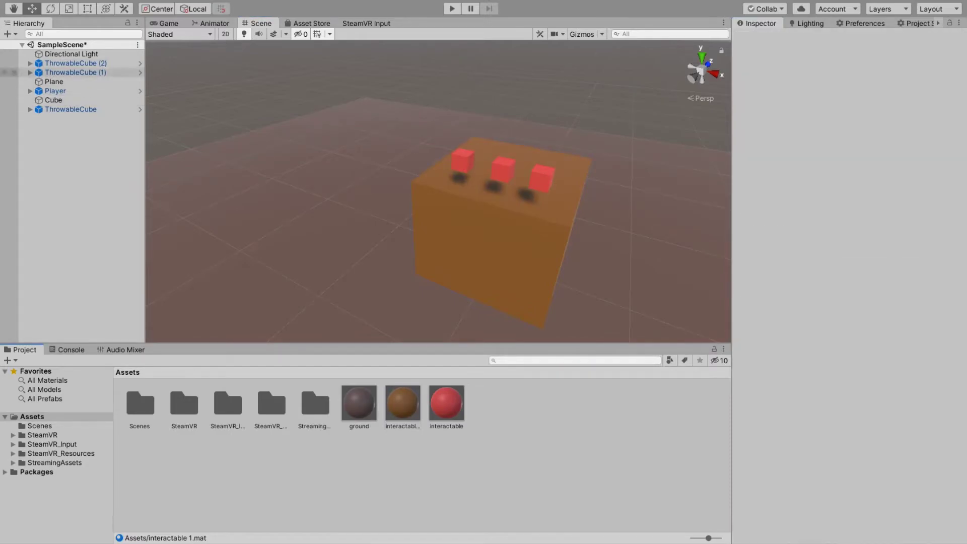
Review ThrowableCube's components down to Interactable Hover Events, and assign the interactable material to On Hand Hover End on ThrowableCube (1)
{"action": "left_click", "coordinate": [70, 110]}
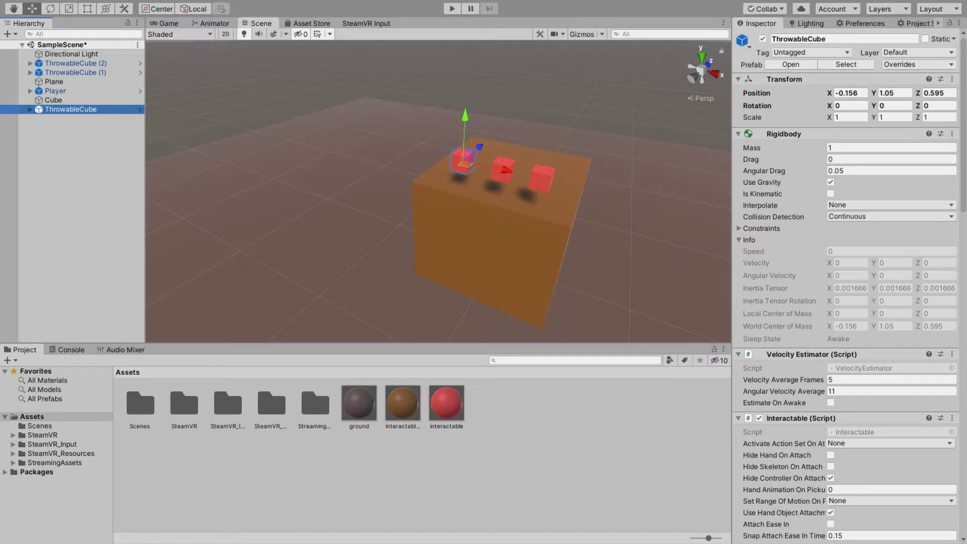
{"action": "scroll", "coordinate": [846, 282], "scroll_direction": "down", "scroll_amount": 8}
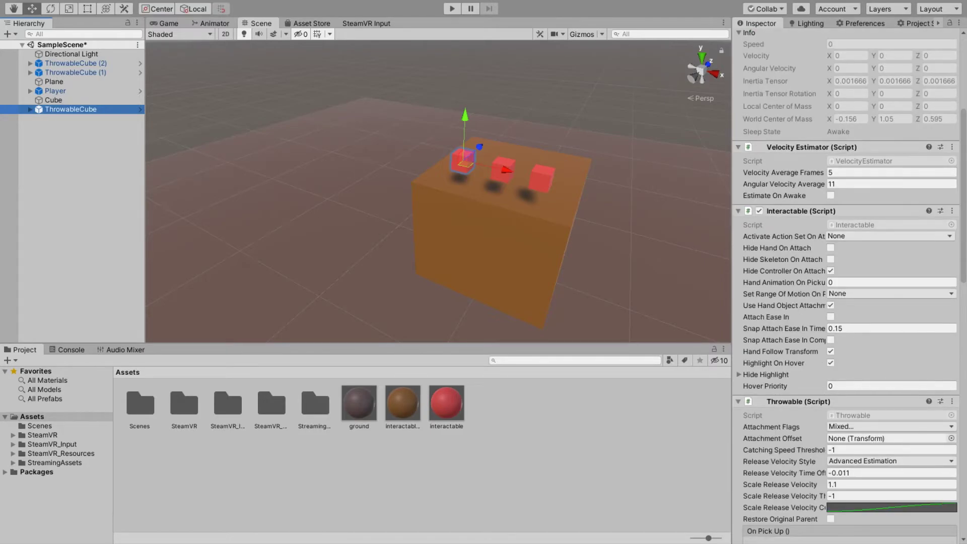
{"action": "scroll", "coordinate": [846, 282], "scroll_direction": "down", "scroll_amount": 20}
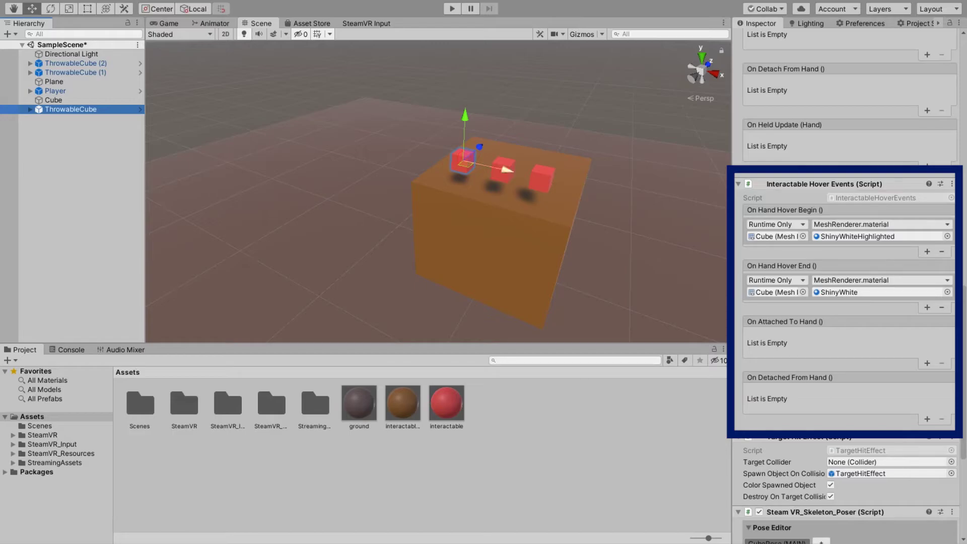
{"action": "left_click", "coordinate": [75, 72]}
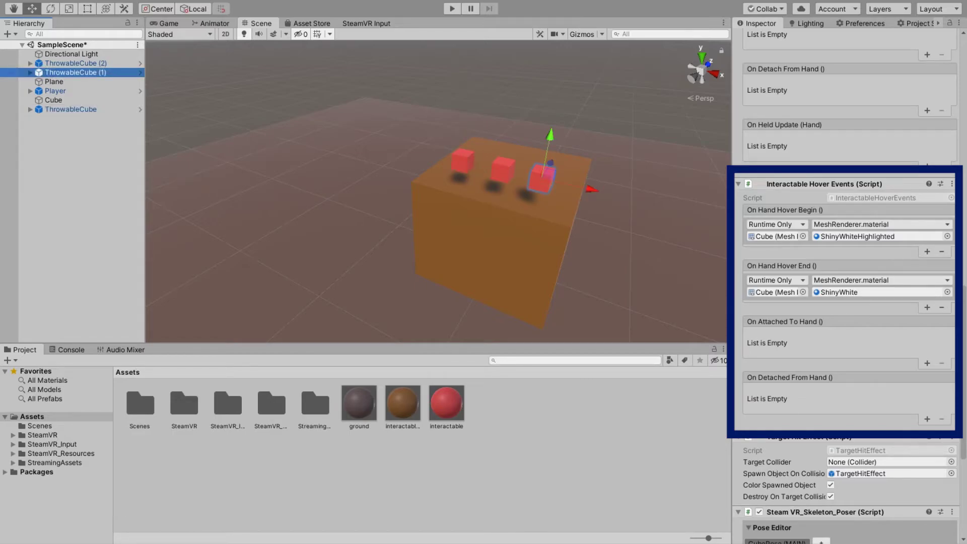
{"action": "left_click_drag", "start_coordinate": [446, 403], "coordinate": [879, 292]}
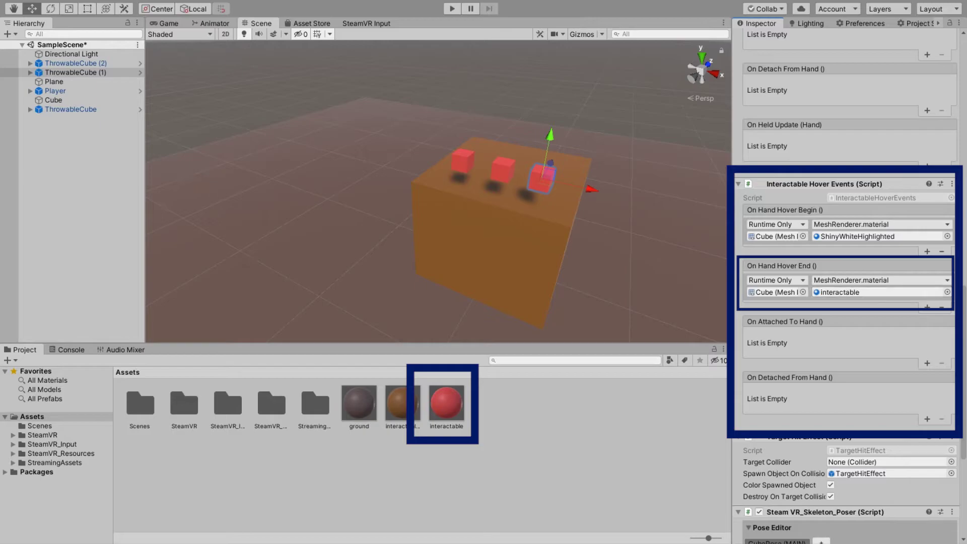
Compare the On Hand Hover End material across the three throwable cubes and locate ThrowableCube (1)'s assigned material in the project assets
{"action": "left_click", "coordinate": [503, 170]}
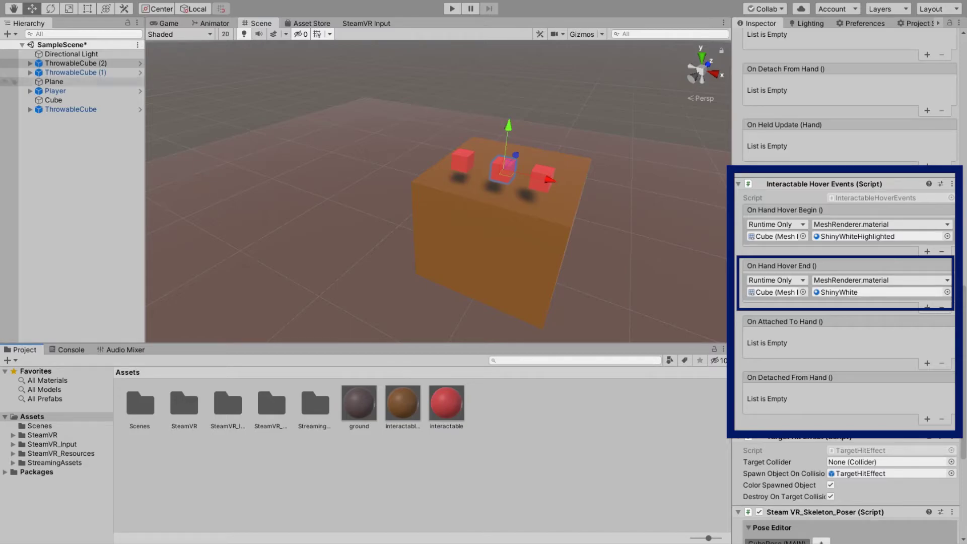
{"action": "left_click", "coordinate": [71, 109]}
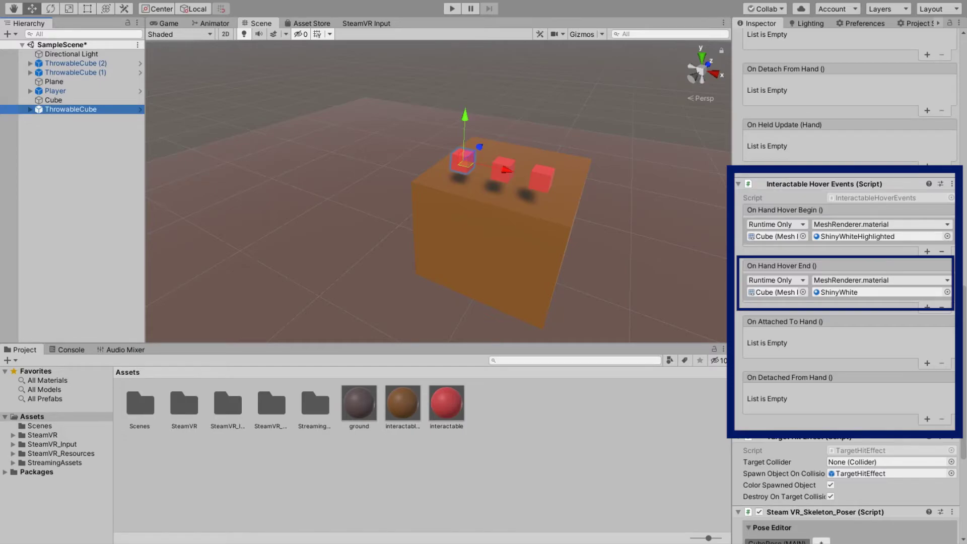
{"action": "left_click", "coordinate": [75, 72]}
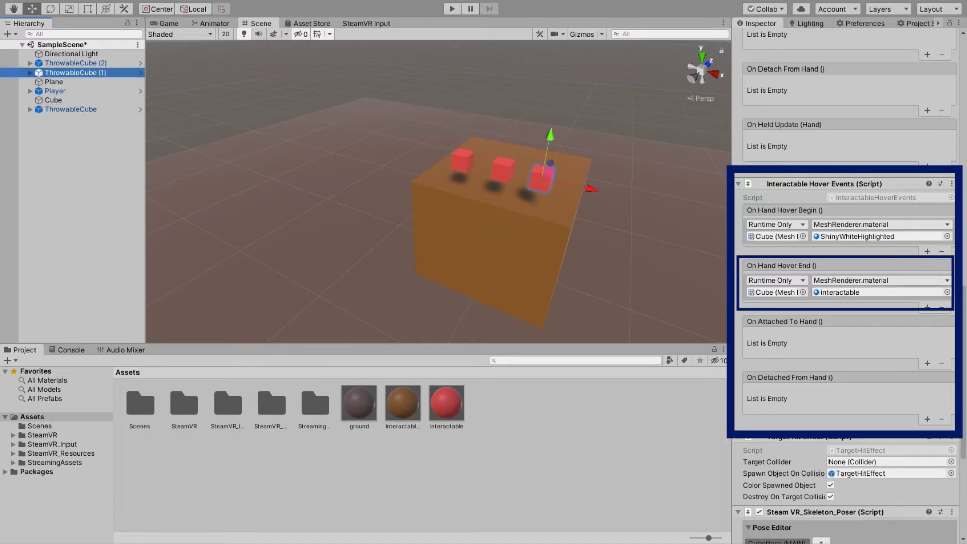
{"action": "left_click", "coordinate": [856, 292]}
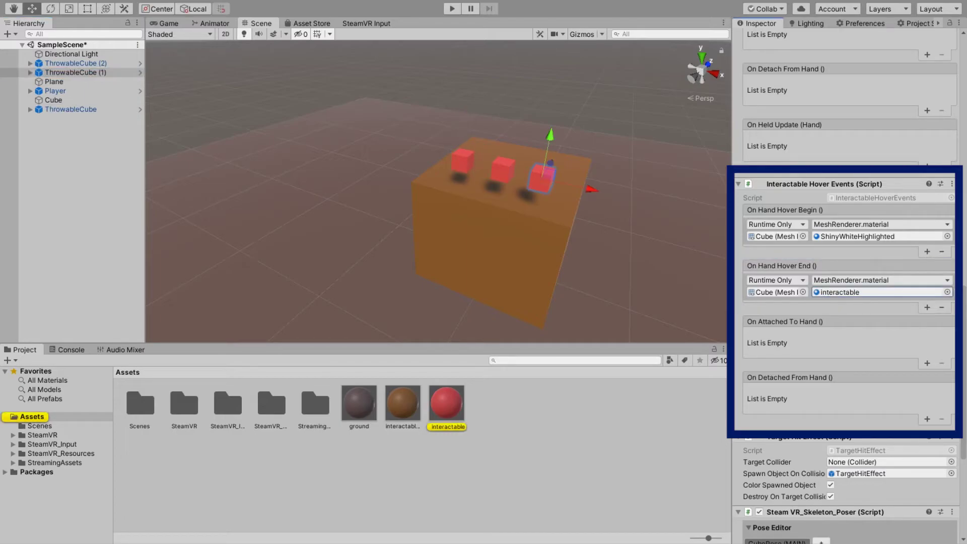
Run the scene in play mode to test the throwable cubes, stop it, and start play mode again
{"action": "key", "text": "ctrl+p"}
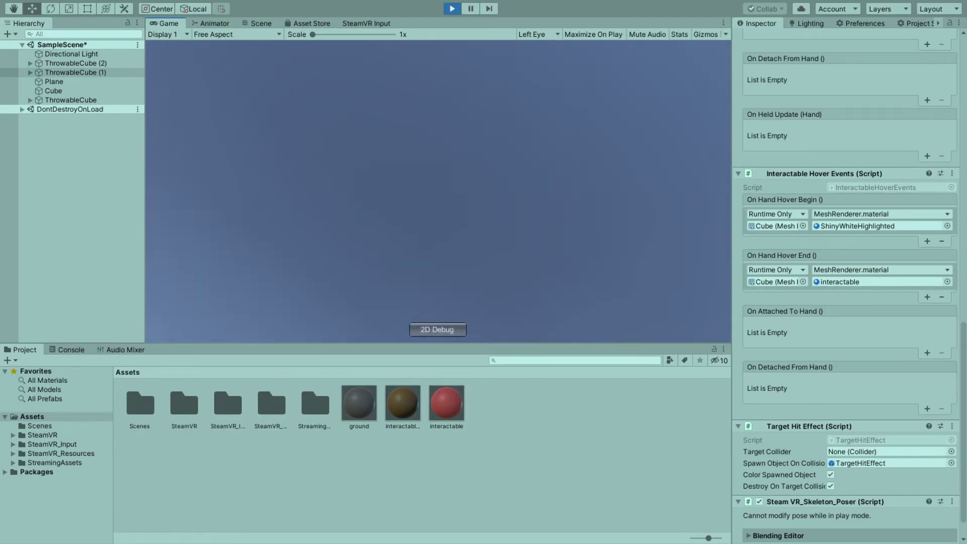
{"action": "key", "text": "ctrl+p"}
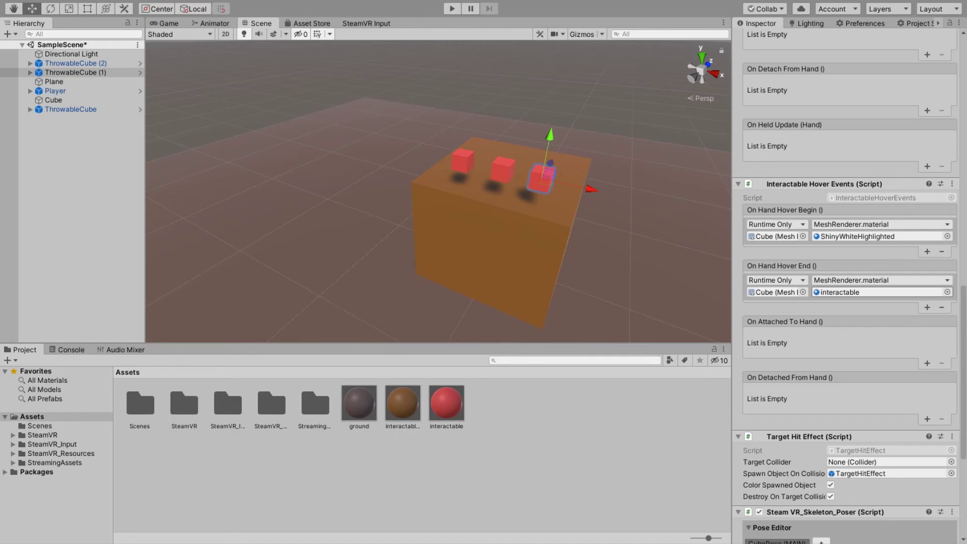
{"action": "key", "text": "ctrl+p"}
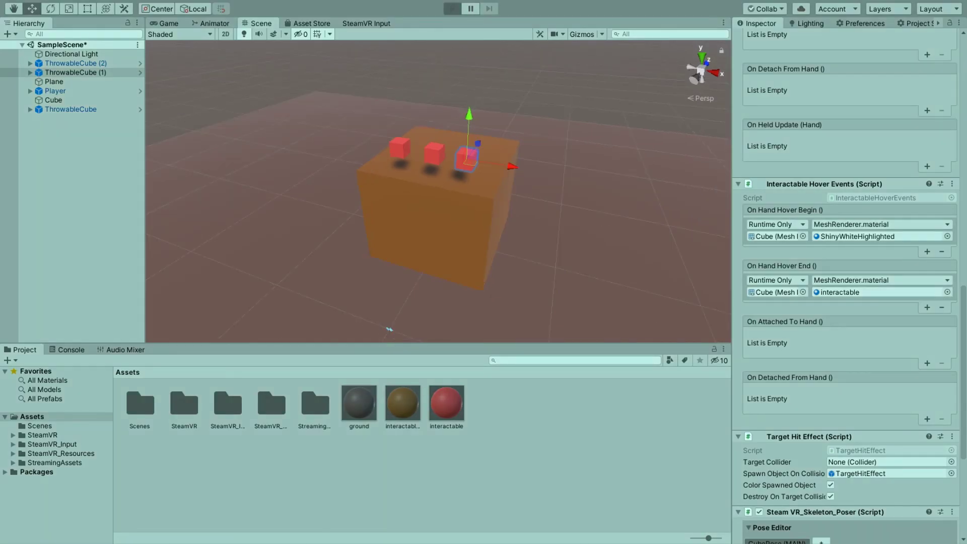